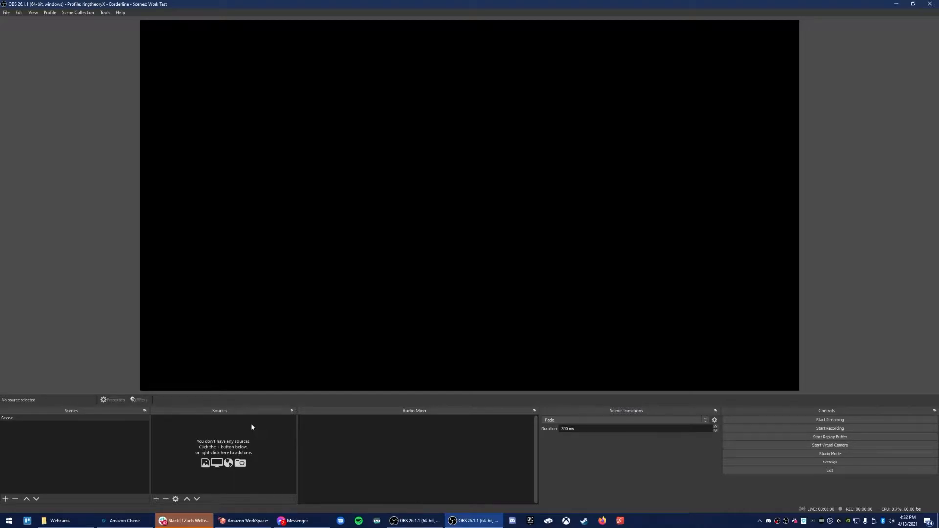
- Restart the PowerPoint slide show from the beginning in Amazon WorkSpaces, then return to OBS
left_click(243, 519)
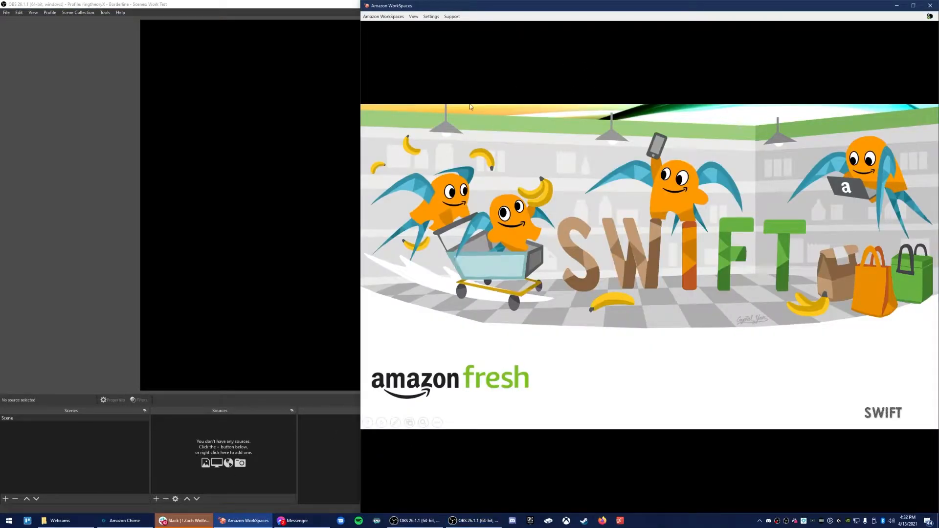
key("Escape")
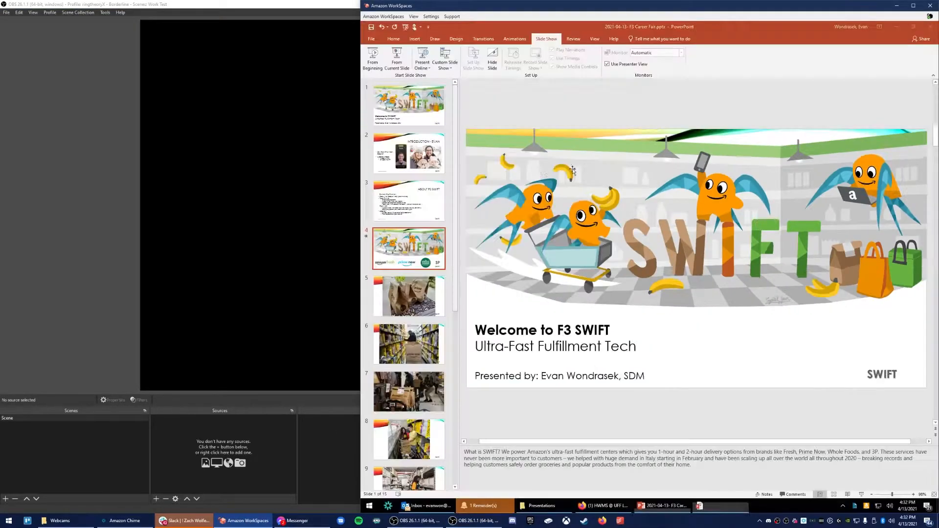
left_click(369, 59)
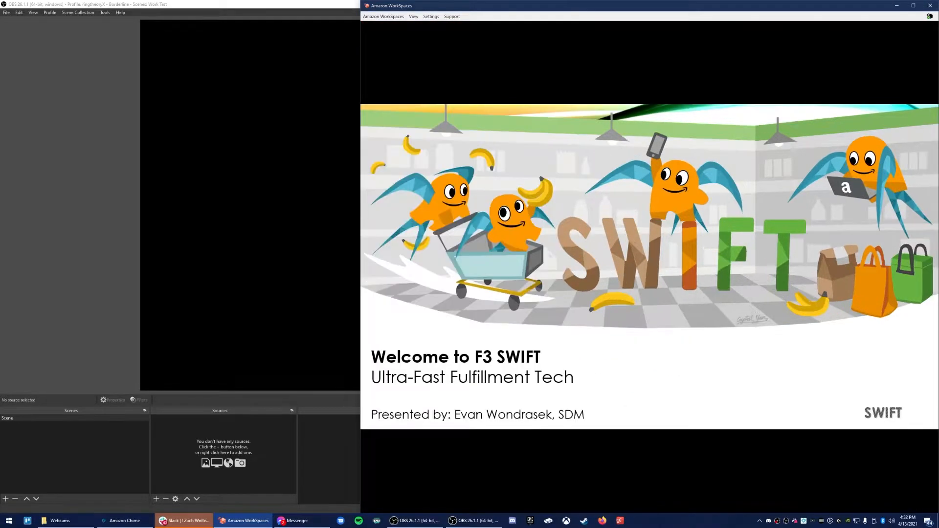
double_click(340, 8)
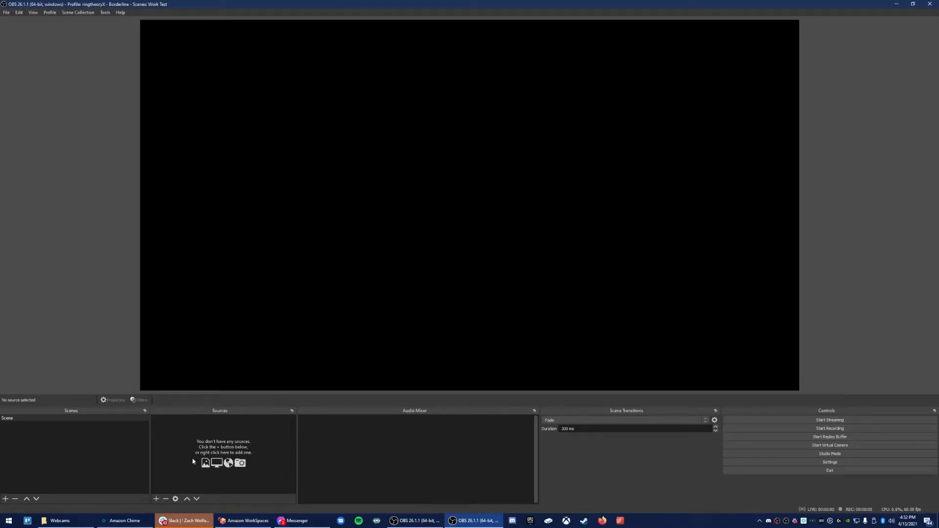
- Add a new Window Capture source that captures the "[workspaces.exe]: Amazon WorkSpaces" window
left_click(157, 499)
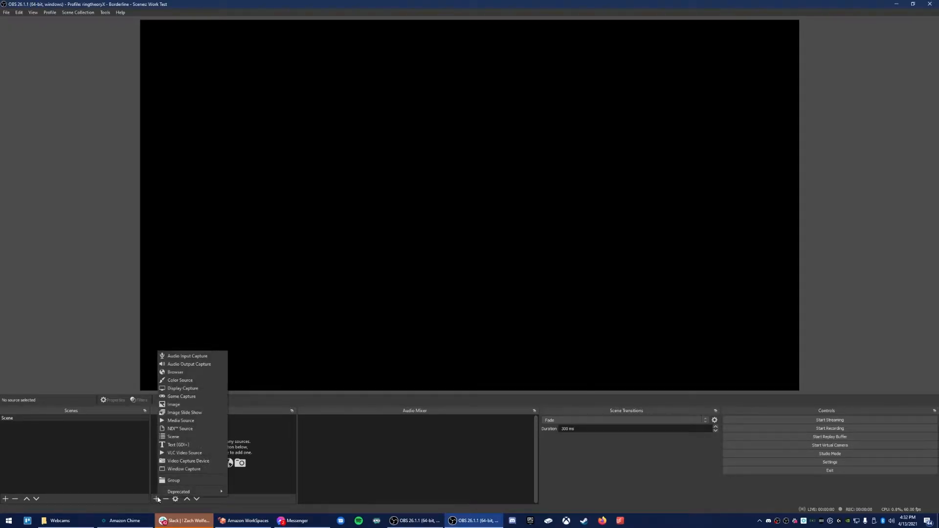
left_click(192, 471)
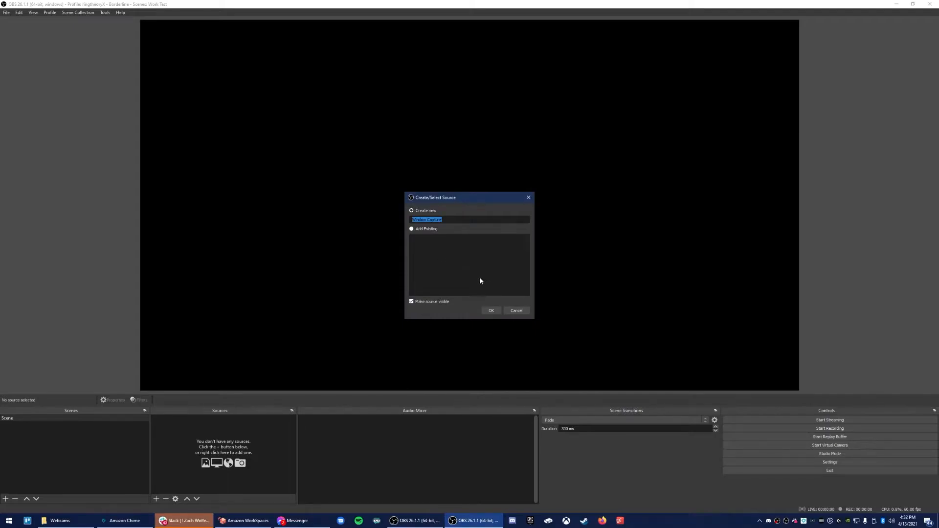
left_click(490, 311)
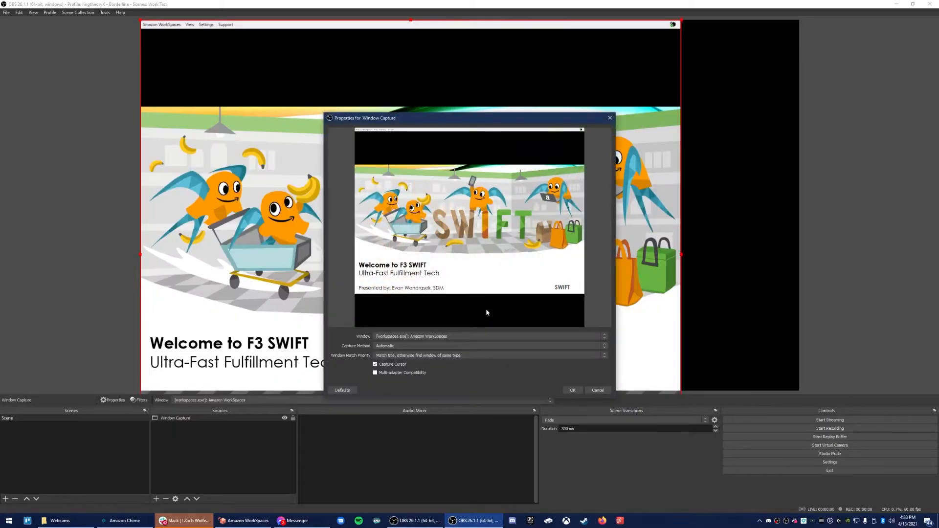
left_click(413, 336)
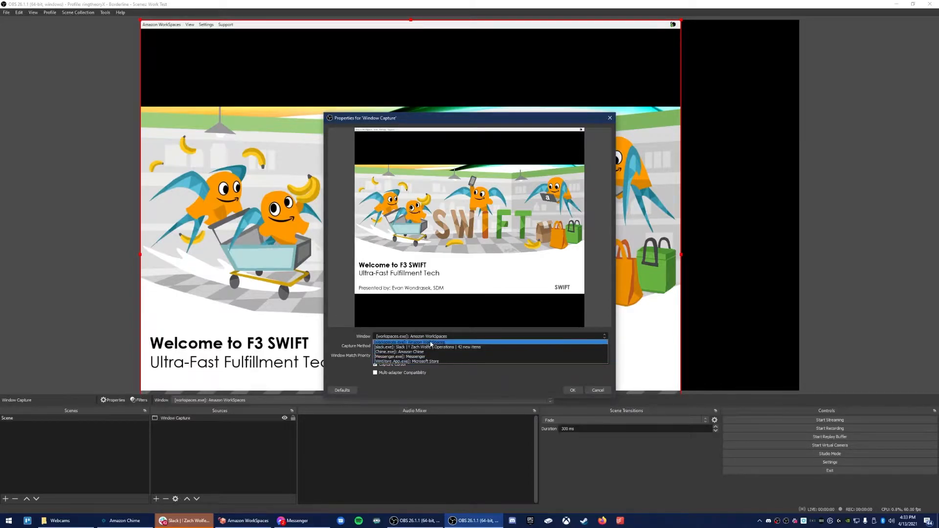
left_click(416, 342)
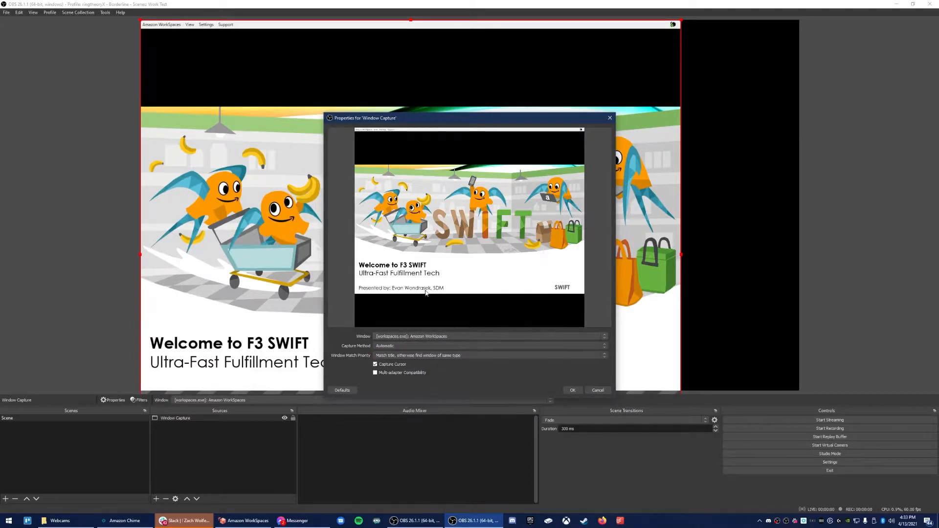
left_click(572, 390)
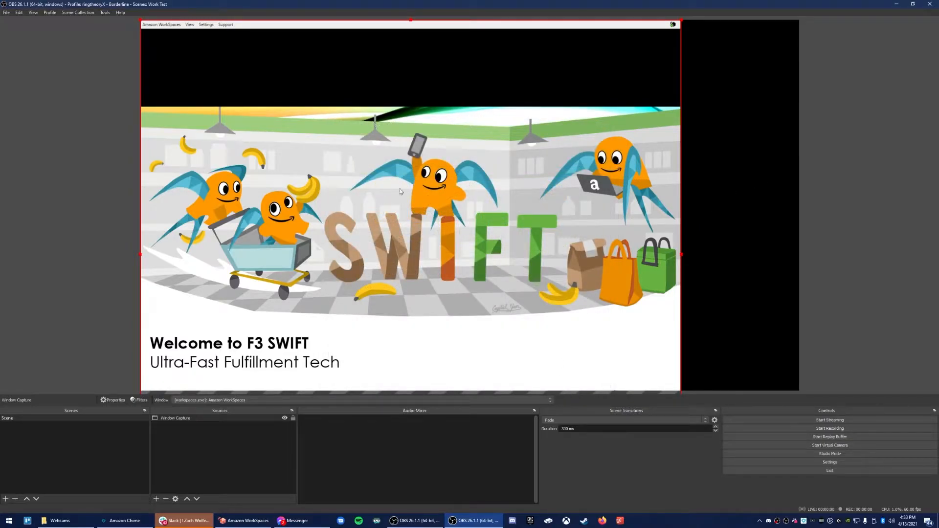
- Shrink the window capture to just under half the canvas width and reposition it within the canvas
left_click_drag(313, 164, 416, 203)
left_click_drag(249, 61, 486, 268)
left_click_drag(653, 322, 416, 105)
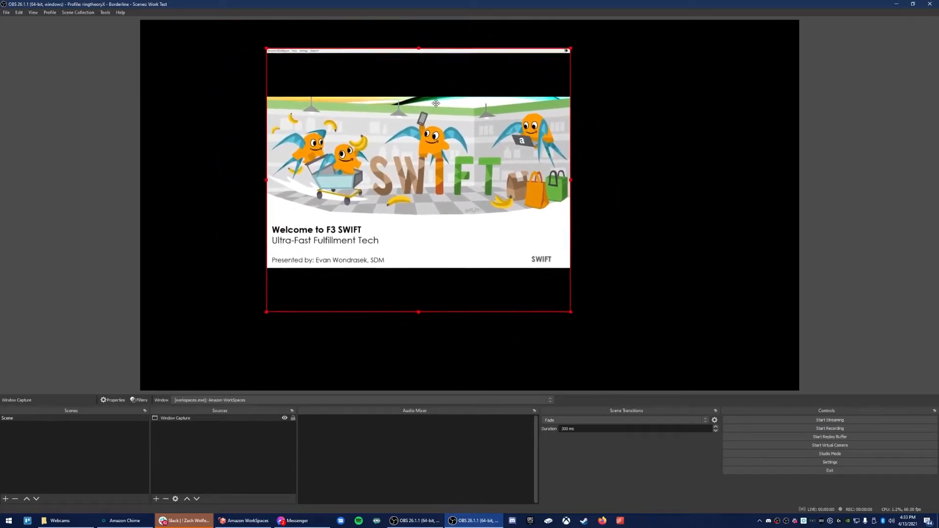
- Apply the Fit to screen transform to the window capture
right_click(394, 132)
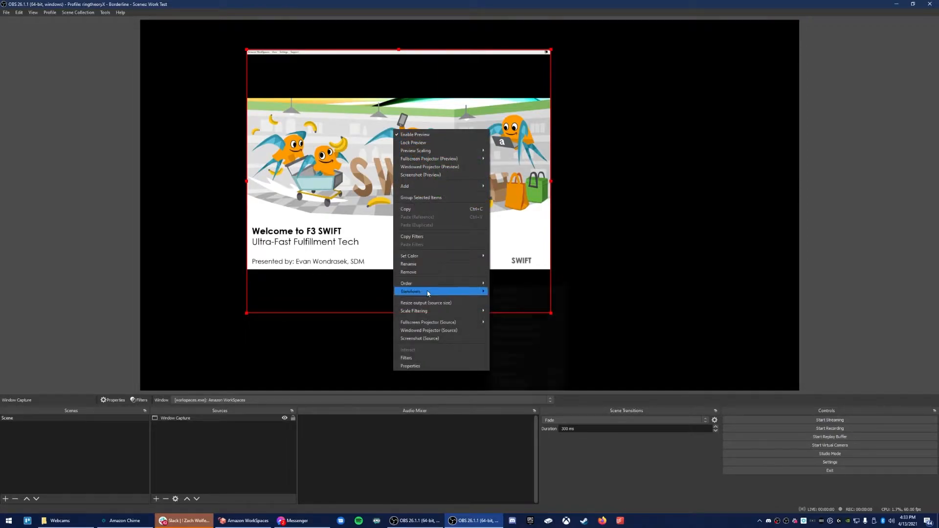
mouse_move(430, 292)
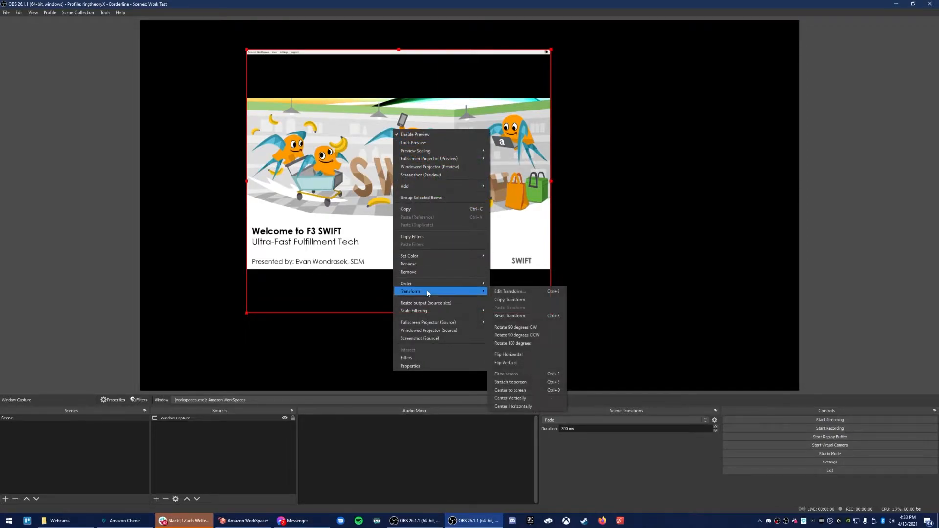
left_click(522, 376)
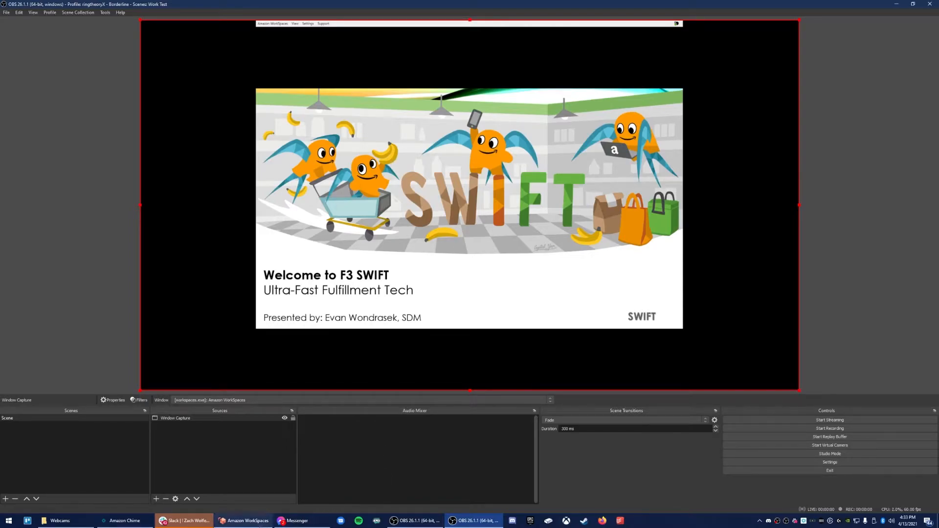
- Check the capture in OBS by advancing the Amazon WorkSpaces slide show two slides and returning it to the first slide
mouse_move(259, 525)
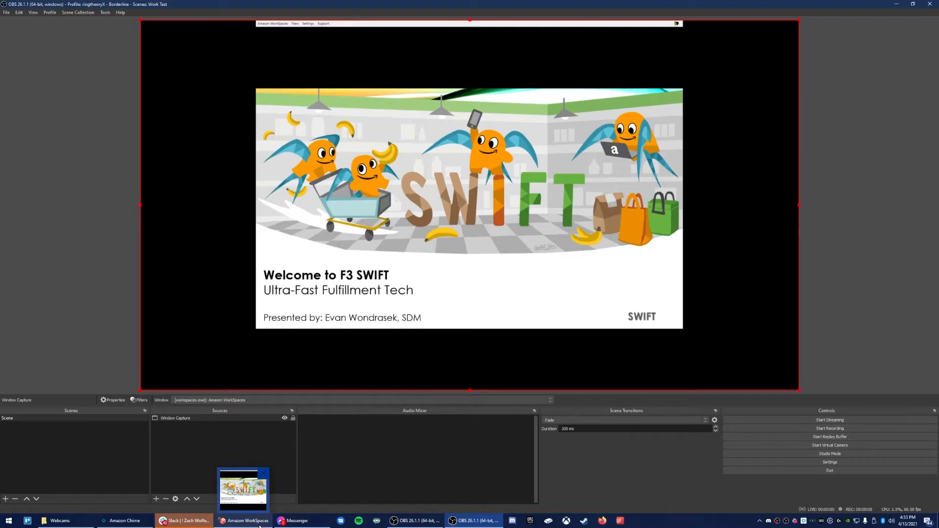
left_click(260, 527)
left_click(429, 201)
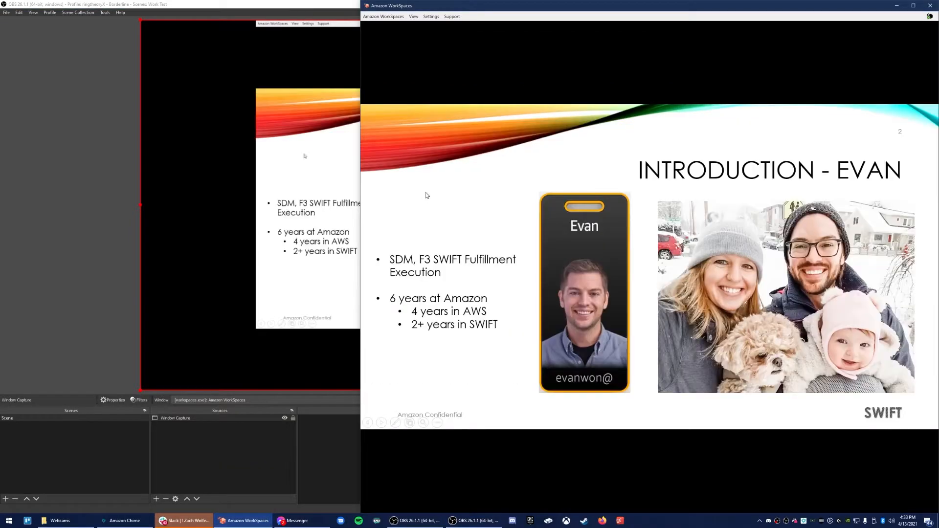
left_click(426, 196)
left_click(90, 153)
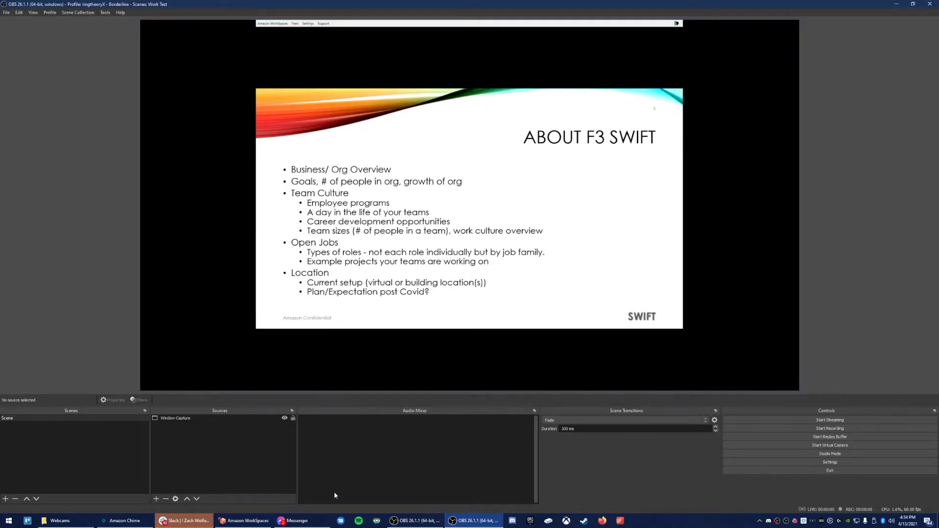
left_click(243, 520)
scroll(553, 337, "up", 2)
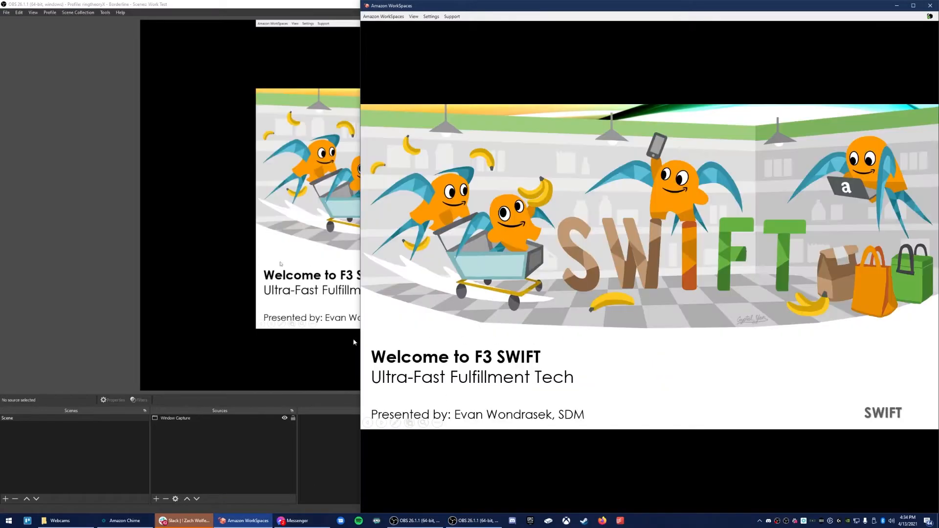
left_click(99, 272)
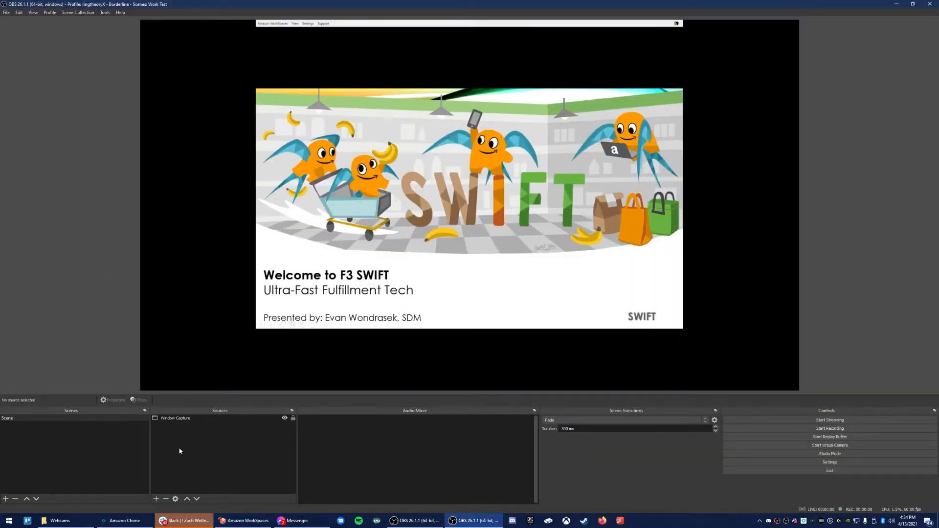
- Add a Video Capture Device source named "Webcam" that uses the Cam Link 4K device
left_click(157, 499)
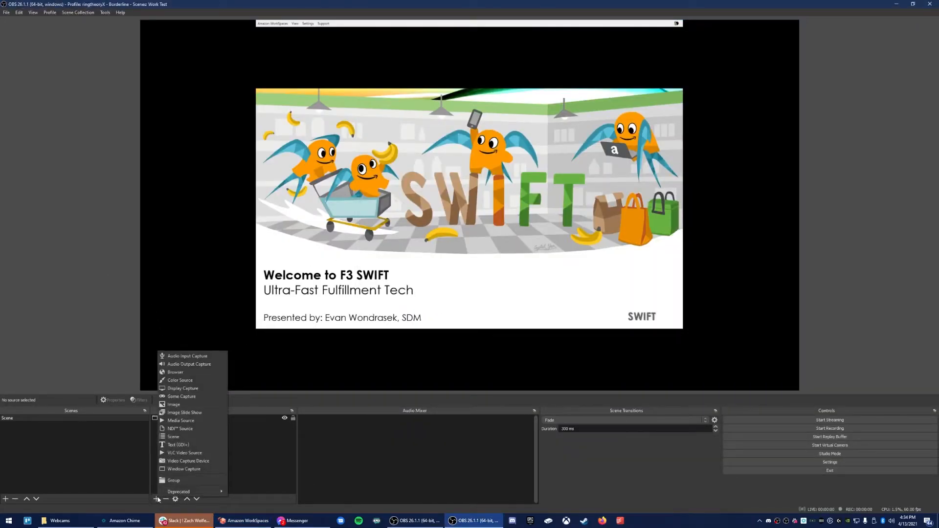
left_click(205, 463)
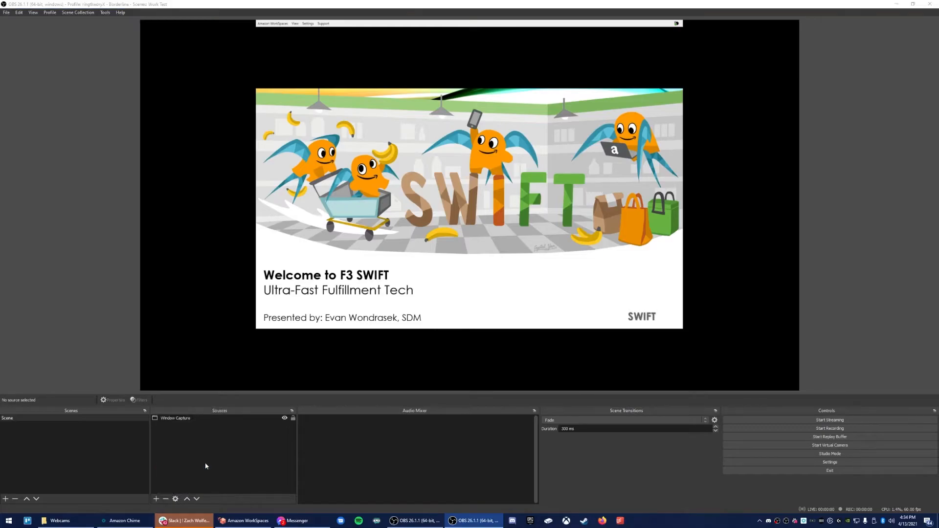
type("Webcam")
left_click(490, 311)
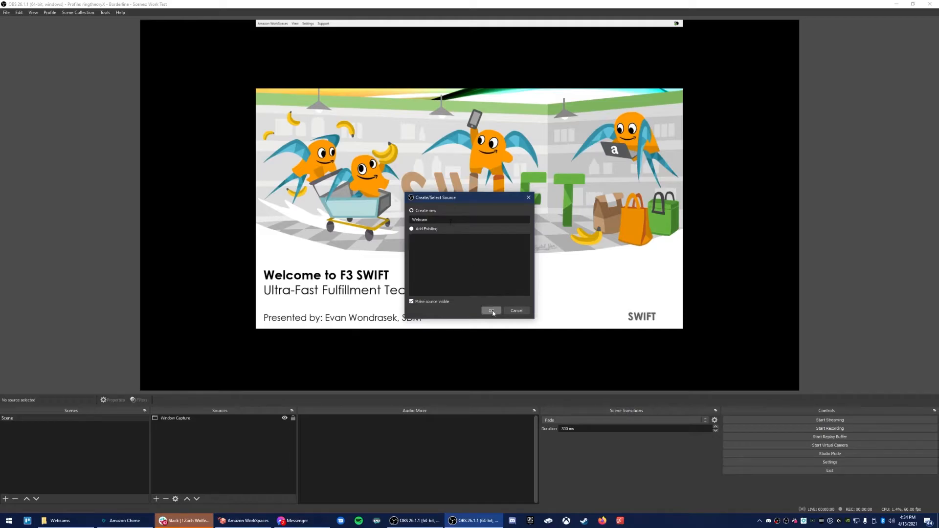
left_click(506, 277)
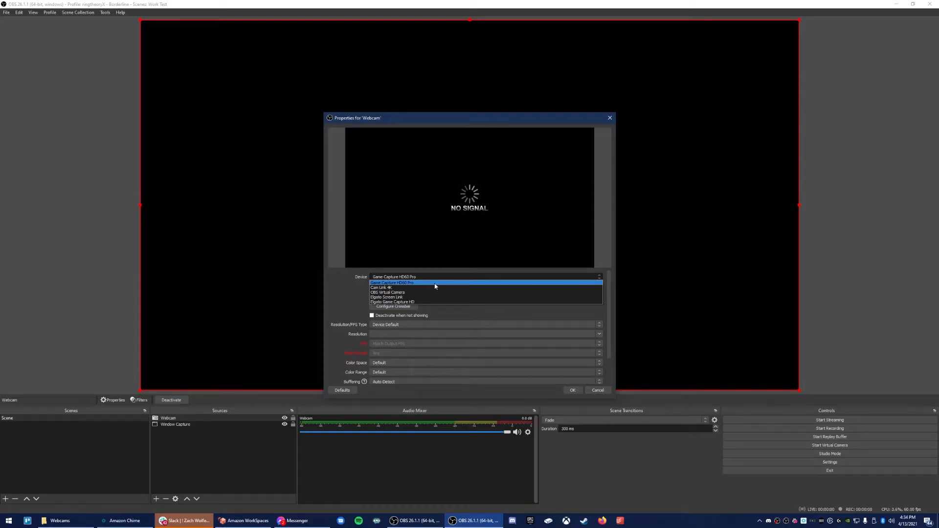
left_click(384, 287)
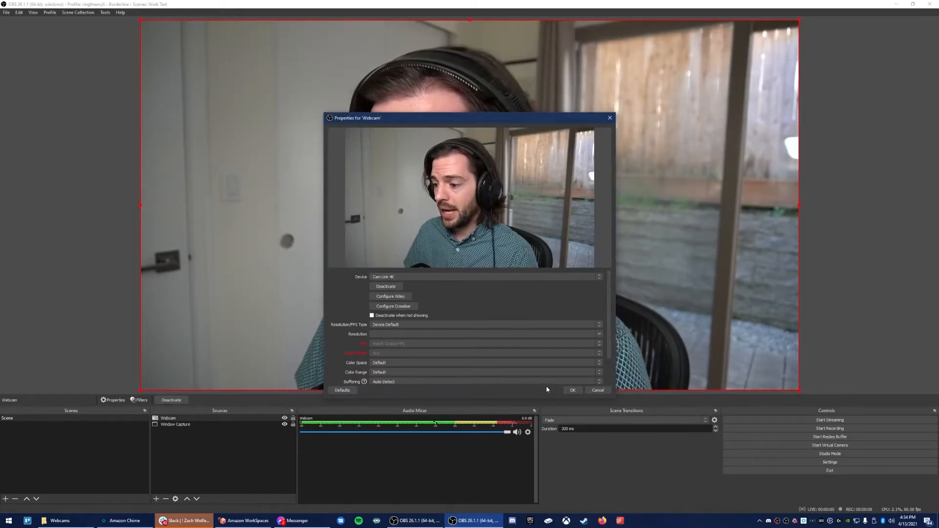
left_click(572, 390)
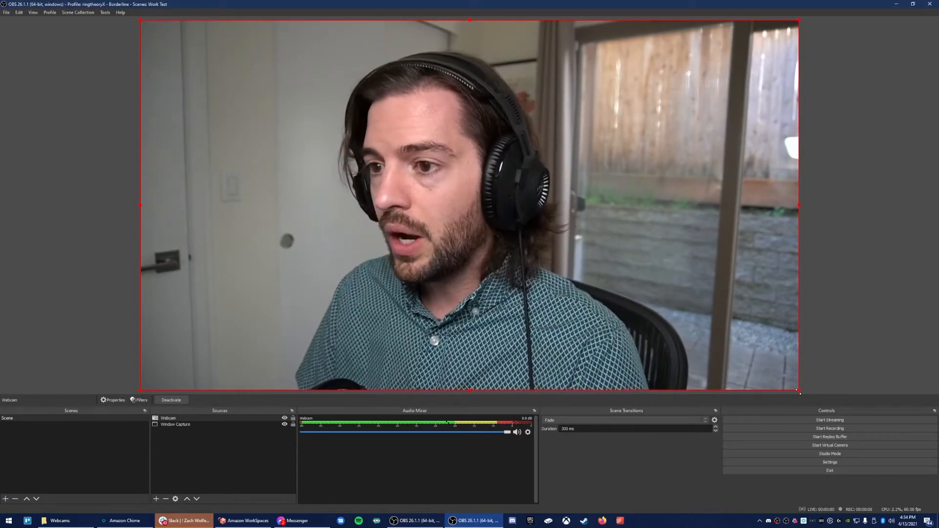
- Scale the webcam source down to about 30% of the canvas width and place it over the slide's right edge
left_click_drag(798, 391, 161, 99)
left_click_drag(197, 64, 711, 214)
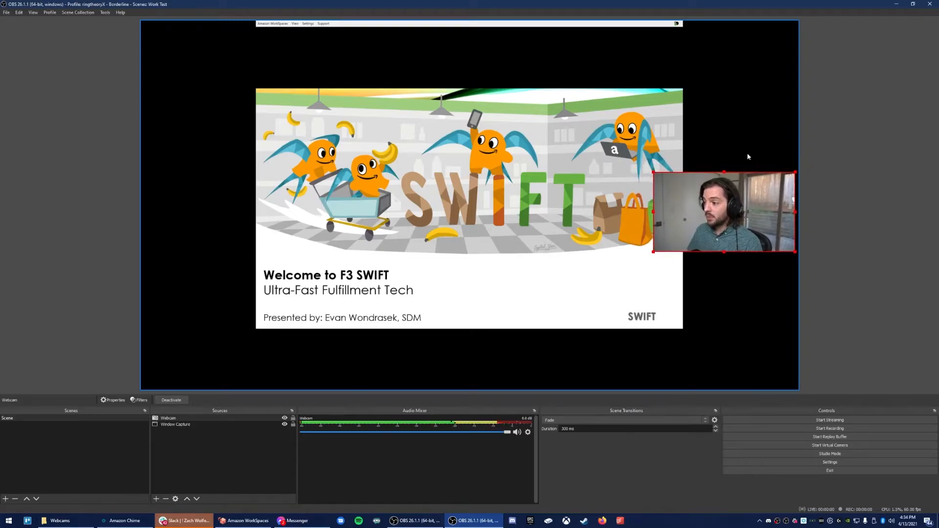
left_click(834, 151)
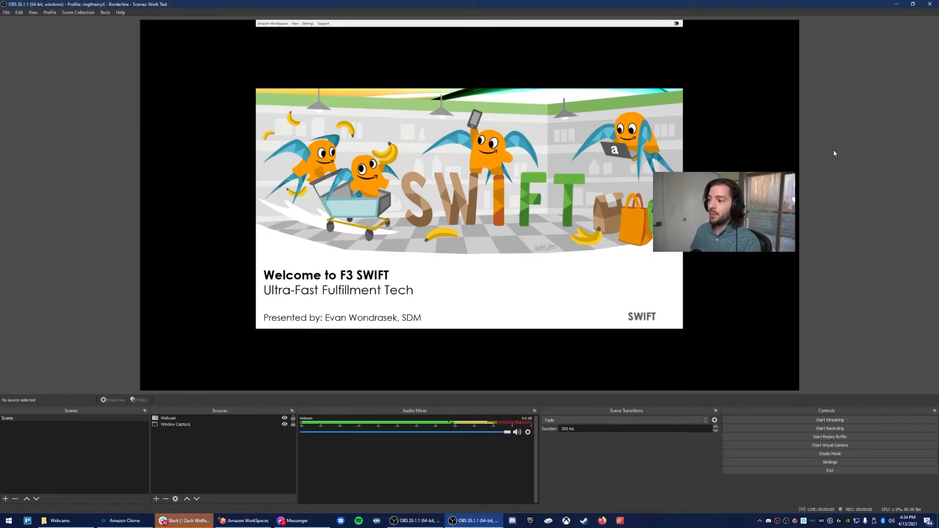
left_click_drag(734, 192, 667, 169)
left_click_drag(728, 227, 780, 256)
left_click_drag(690, 209, 709, 224)
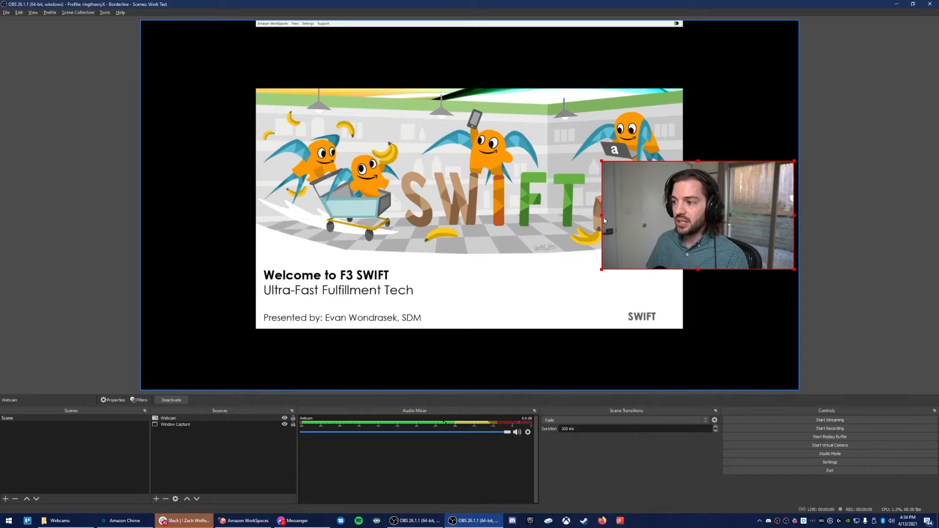
- Crop the webcam's left and right sides to a roughly square frame and move it into the black area right of the slide
left_click_drag(604, 219, 645, 219)
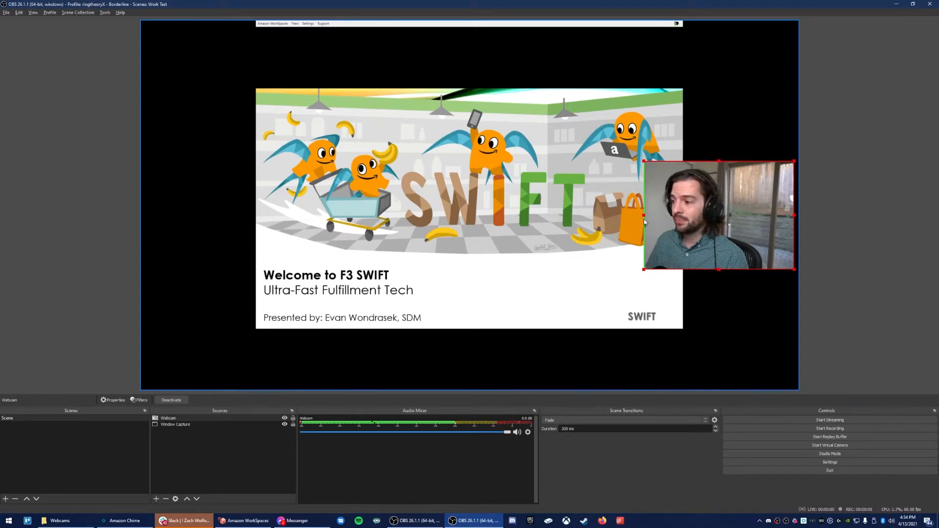
left_click_drag(795, 215, 751, 217)
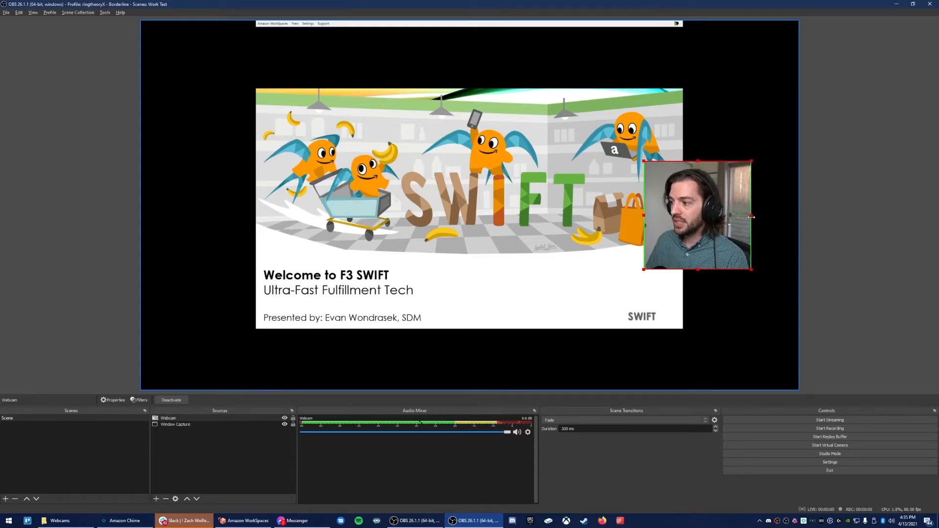
left_click_drag(694, 214, 737, 209)
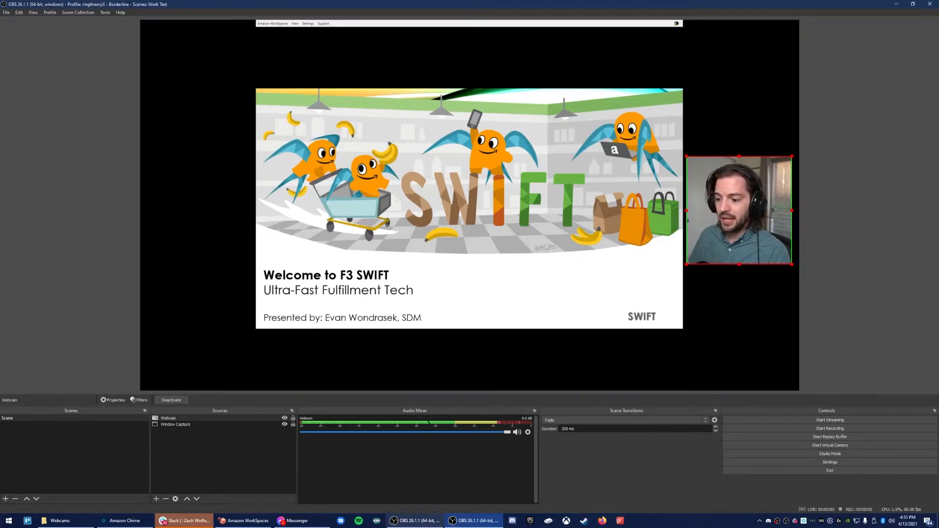
- Check the slide and webcam layout in OBS by advancing the Amazon WorkSpaces slide show one slide and going back
left_click(245, 520)
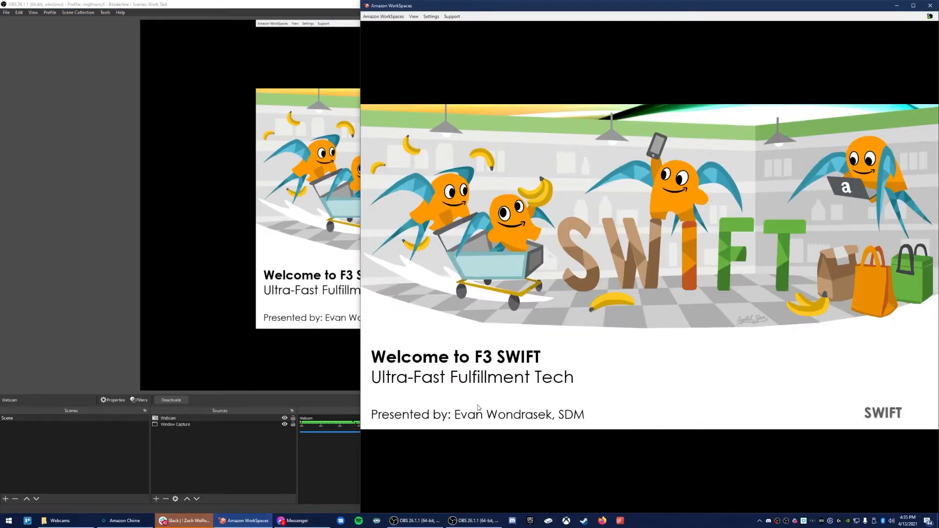
left_click(495, 394)
left_click(102, 233)
left_click(102, 233)
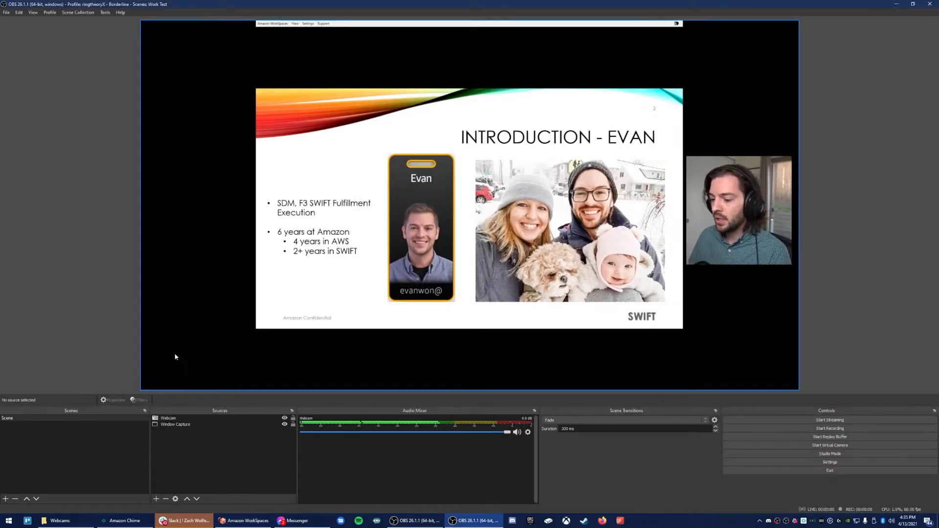
left_click(245, 520)
key("Left")
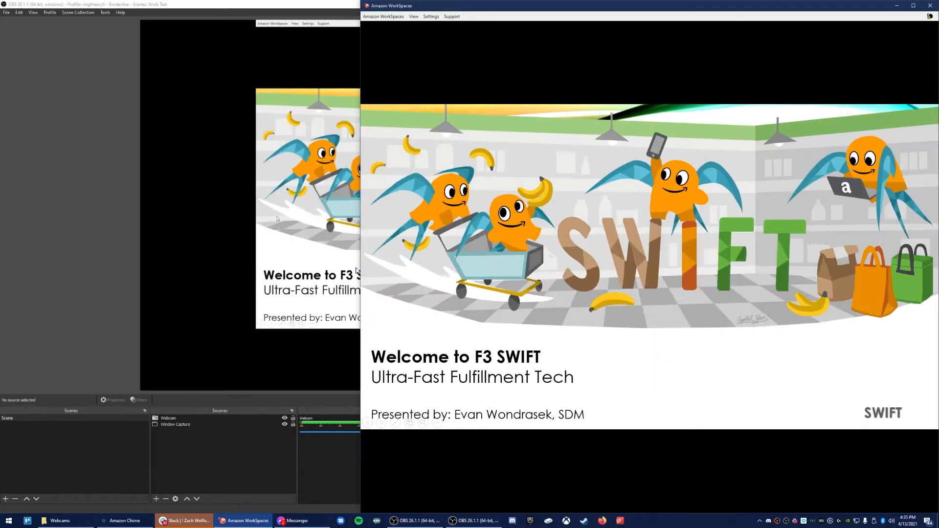
left_click(106, 248)
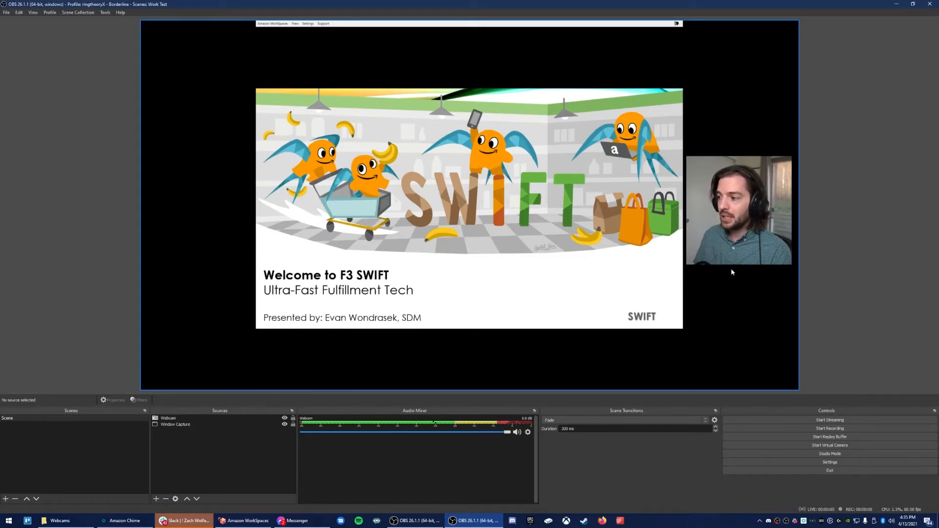
- Add a new Image source named "Webcam Border" to the scene
left_click(697, 231)
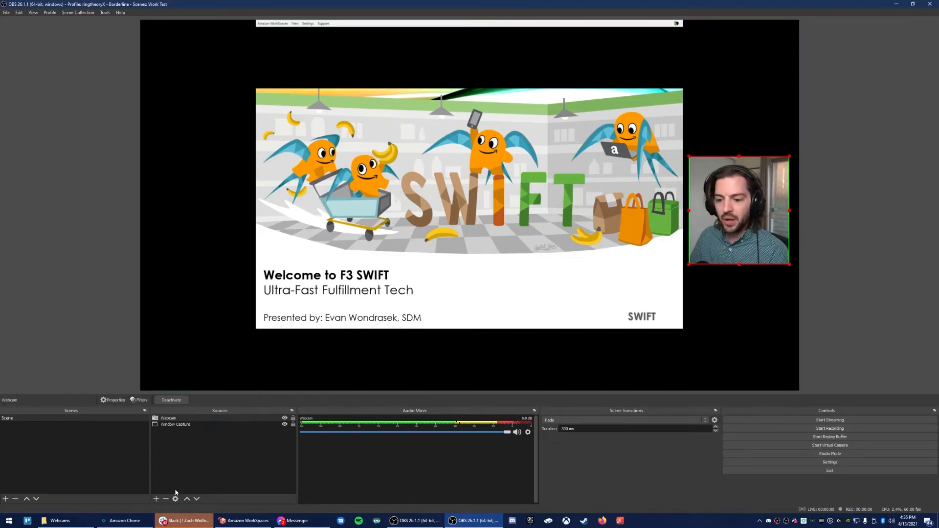
left_click(156, 498)
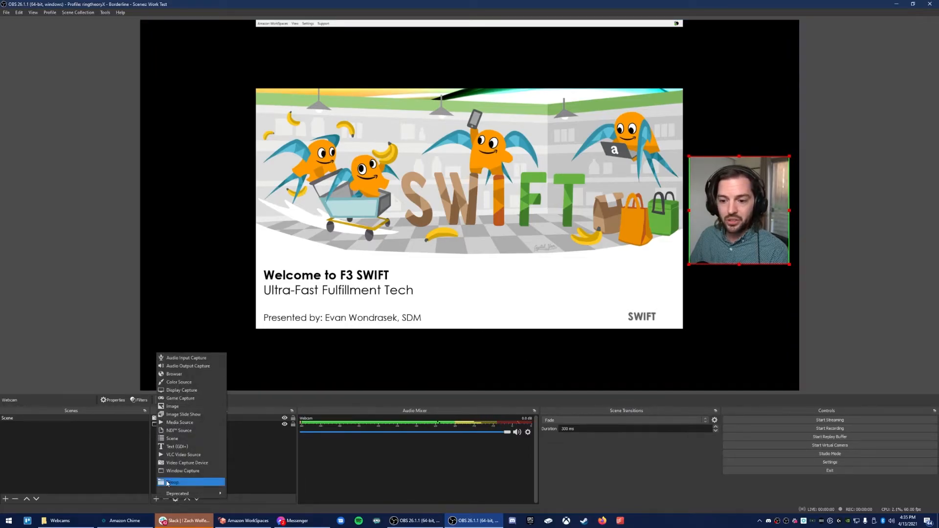
left_click(197, 407)
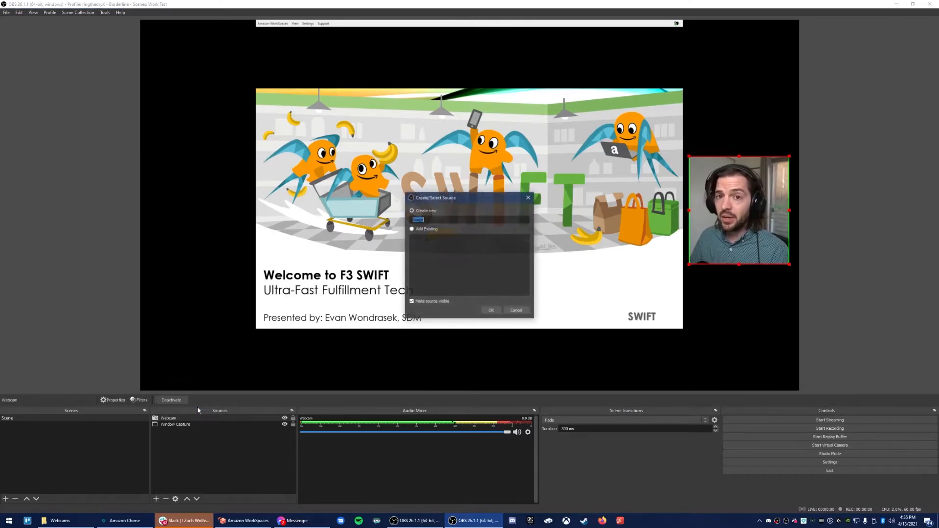
type("Web")
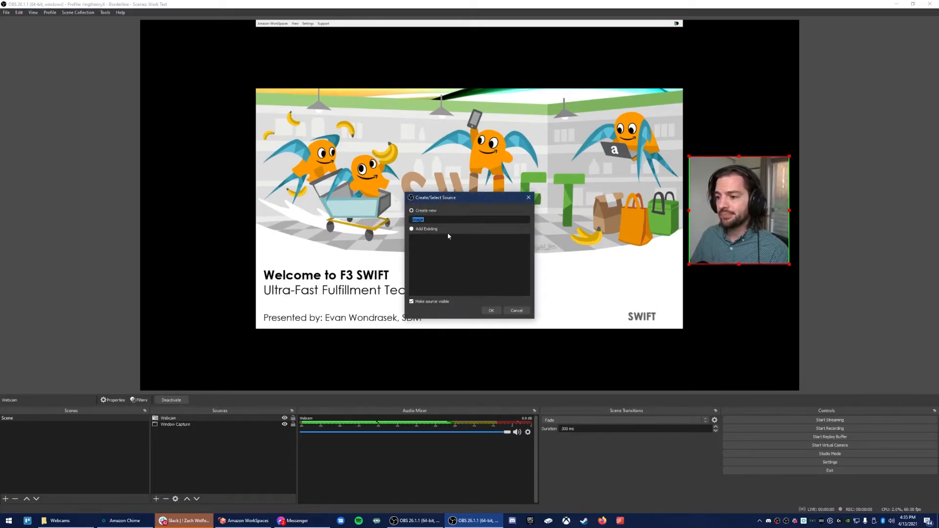
type("cam Border")
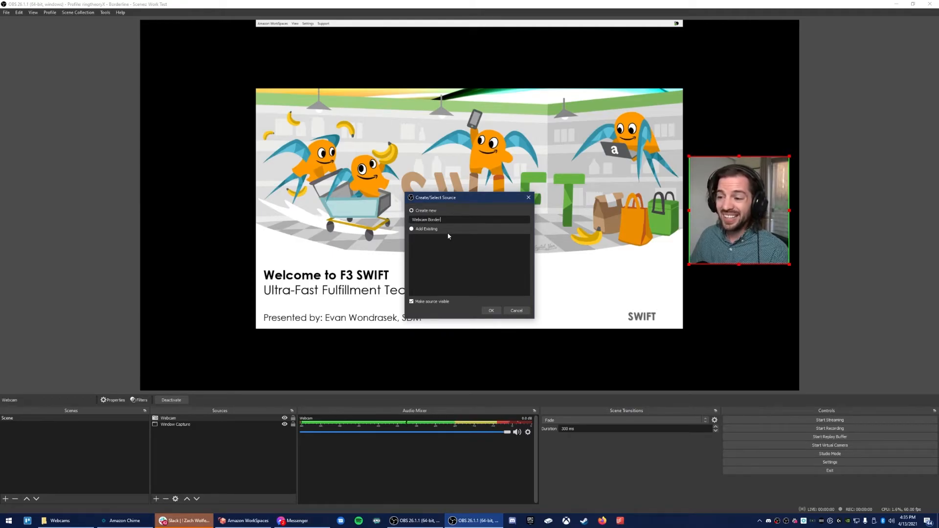
left_click(490, 311)
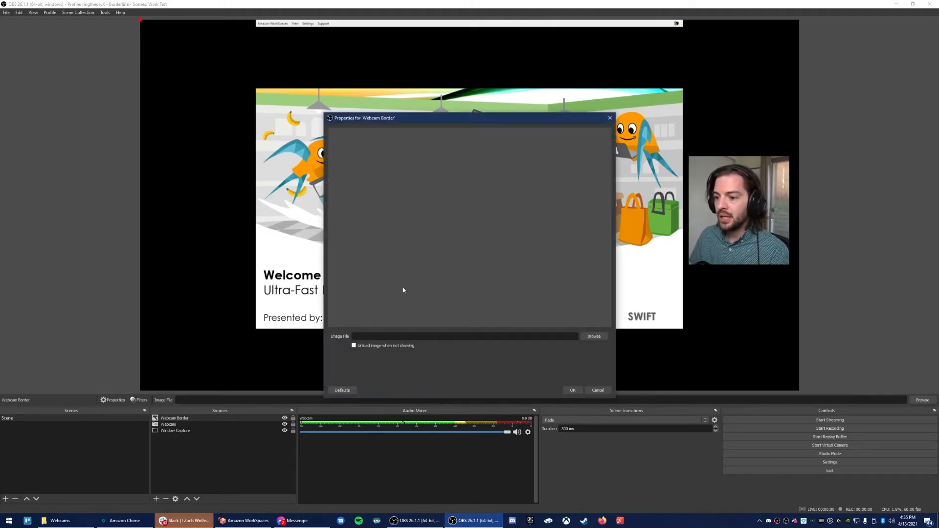
- Load Webcam_4-3_Light.png from the Webcams folder as the border's image and accept the source properties
left_click(594, 336)
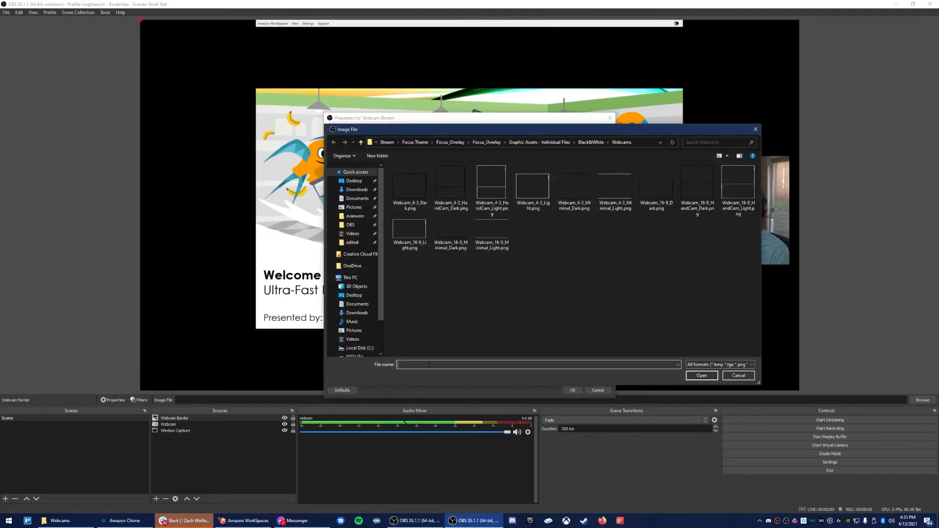
left_click(544, 188)
left_click(701, 375)
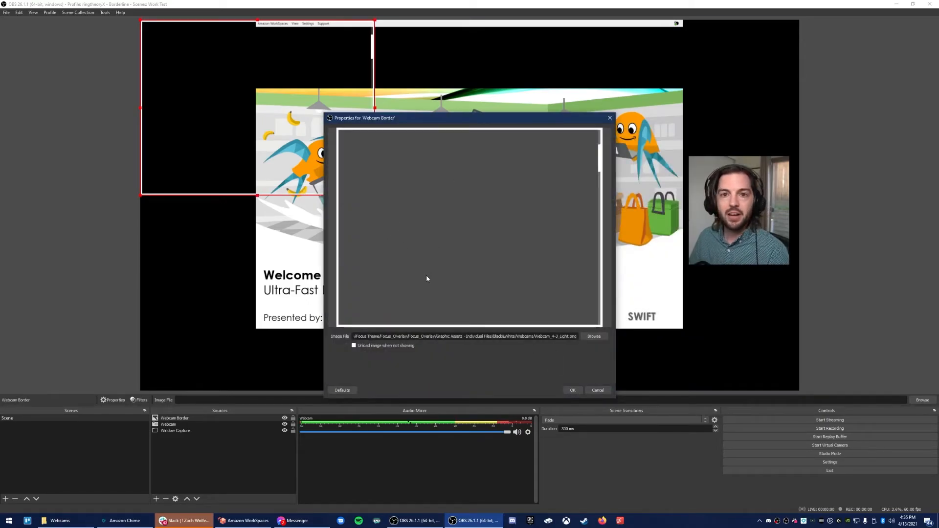
left_click(573, 390)
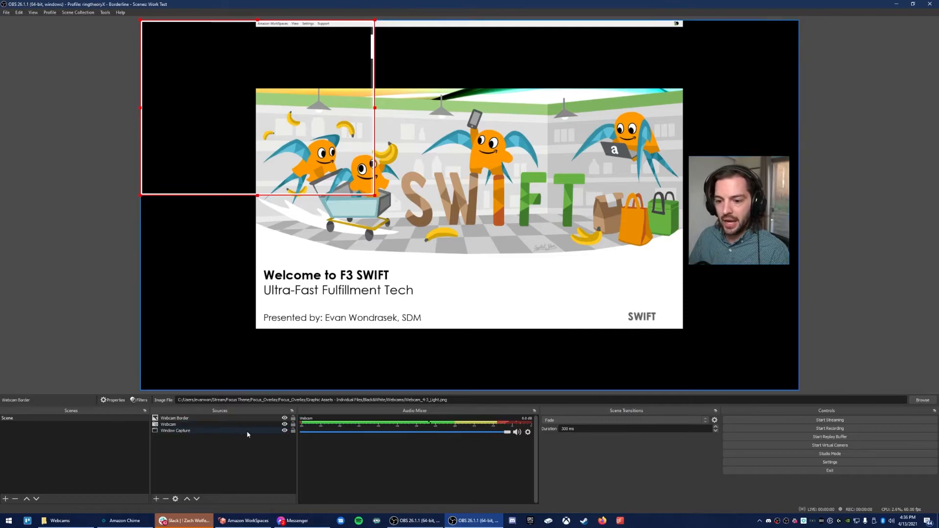
- Hide the window capture and bring the border image and the webcam together near the middle of the canvas
left_click(284, 431)
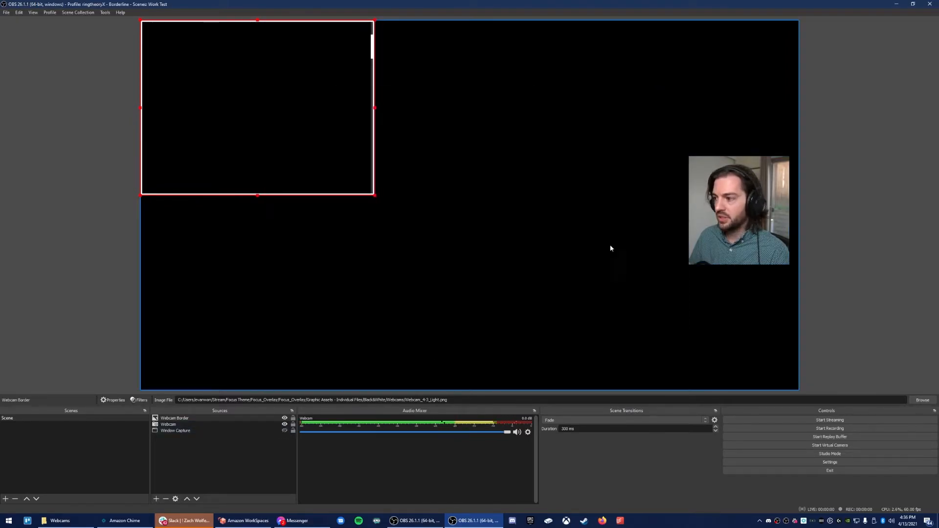
left_click_drag(372, 55, 469, 139)
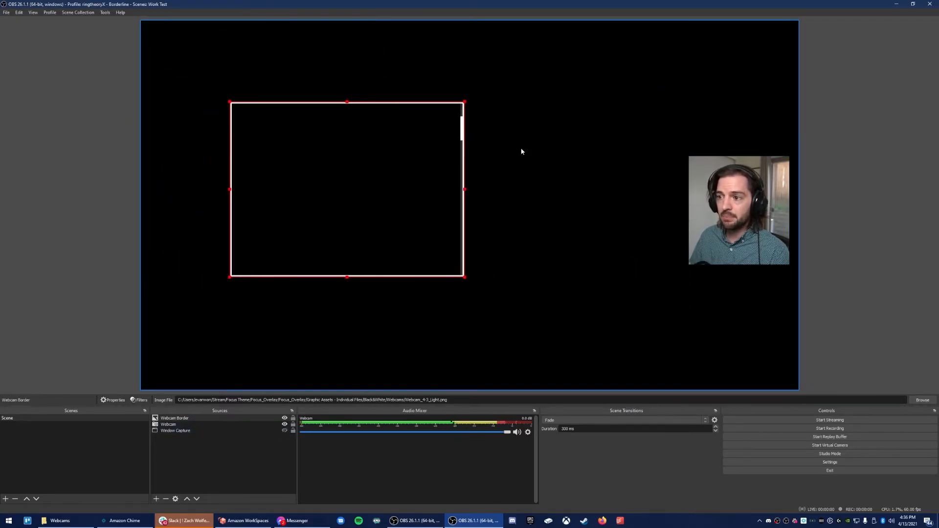
left_click(472, 136)
left_click(472, 135)
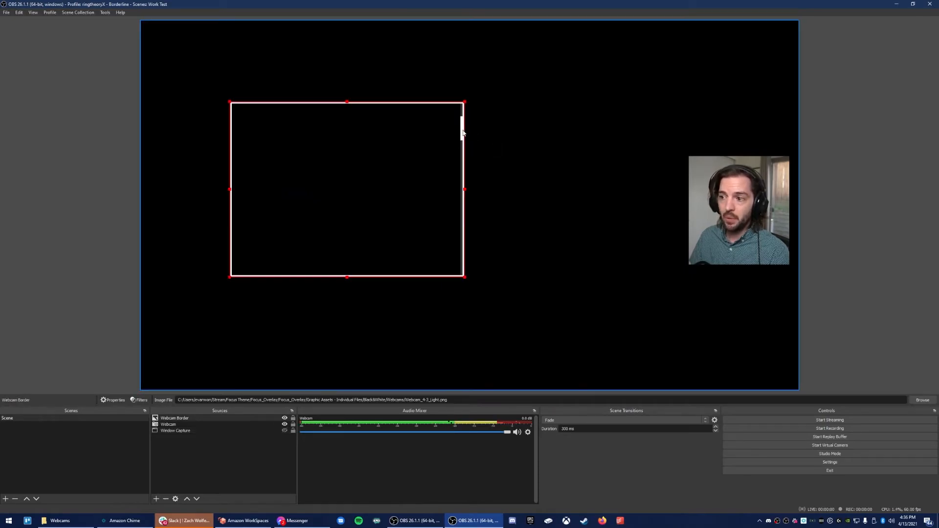
left_click_drag(472, 135, 704, 152)
left_click_drag(743, 183, 529, 155)
left_click_drag(587, 124, 607, 138)
- Move the webcam above the border in the source order and put it back beneath the border
left_click(179, 425)
left_click_drag(178, 428, 181, 418)
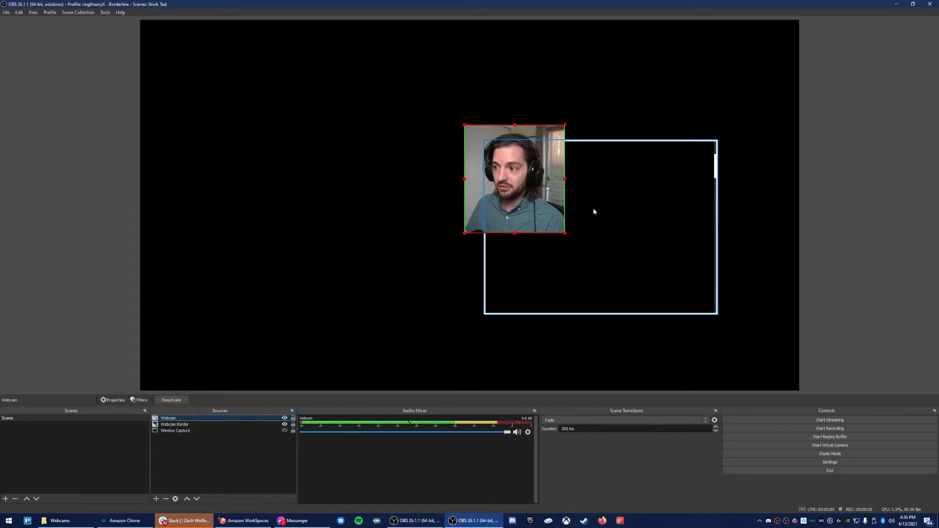
left_click_drag(183, 420, 182, 428)
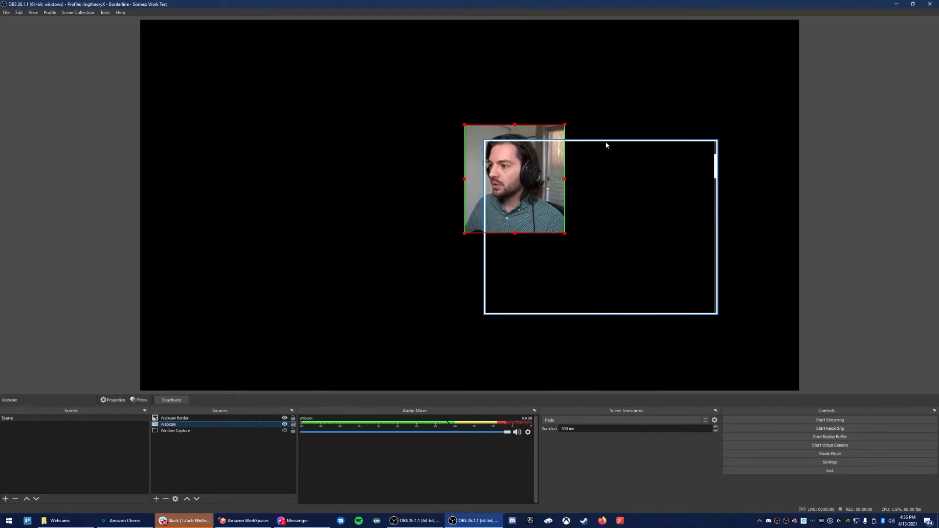
- Align the border with the webcam's upper-left corner, scale it to the webcam's height and narrow it to fit the webcam's width
left_click_drag(604, 143, 583, 125)
left_click_drag(699, 301, 613, 199)
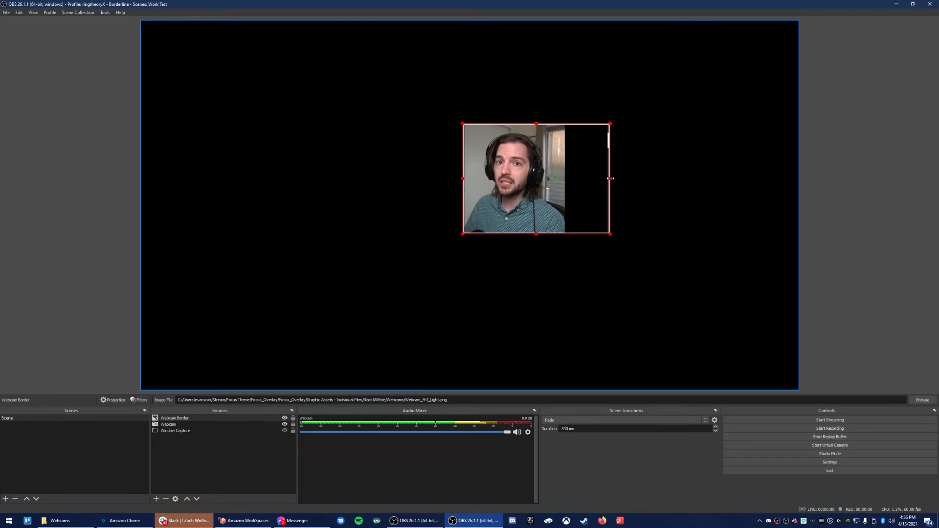
left_click_drag(610, 179, 581, 180)
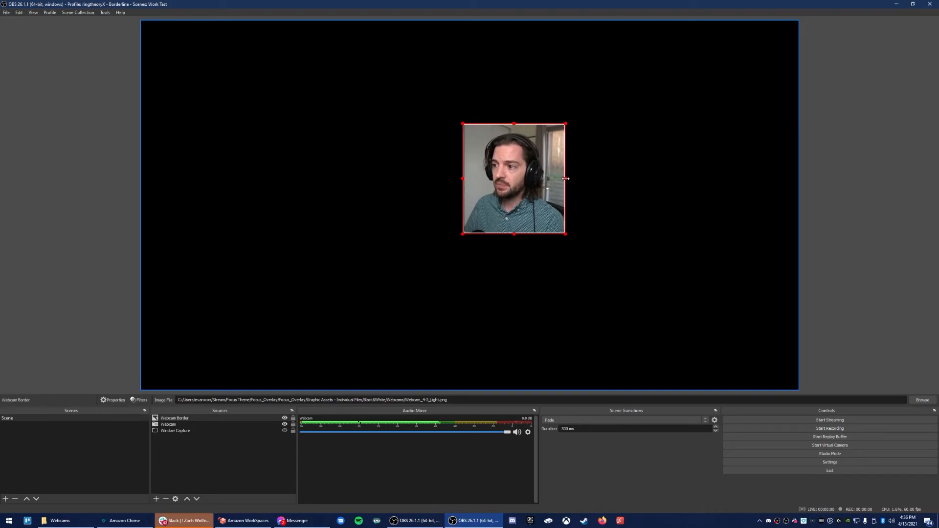
left_click(603, 200)
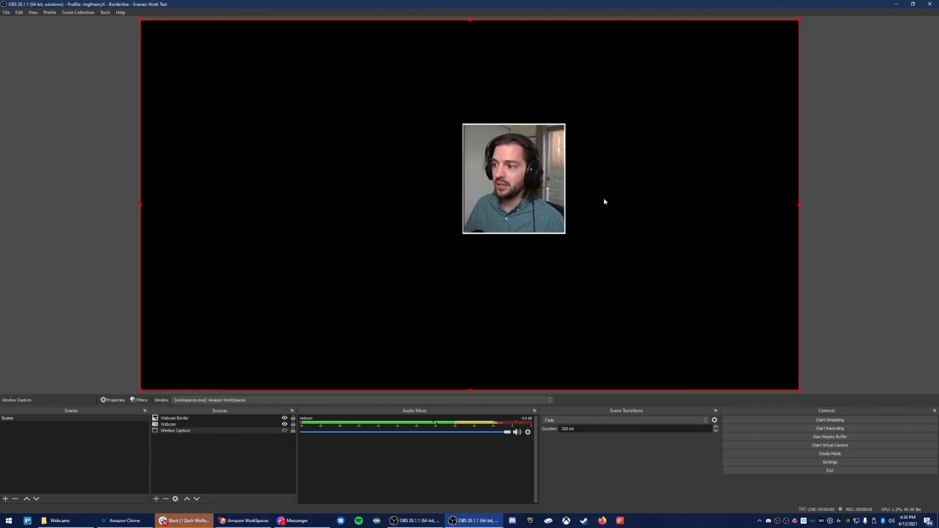
left_click(467, 184)
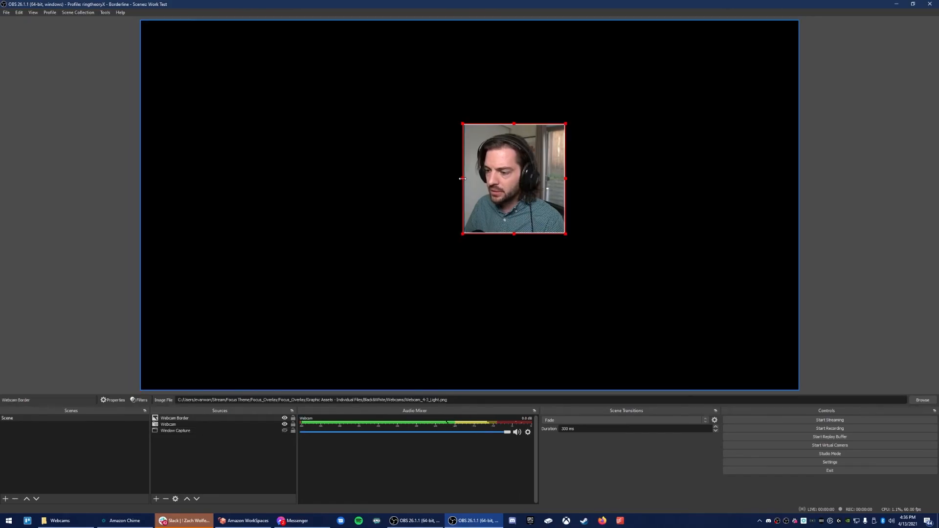
left_click(443, 185)
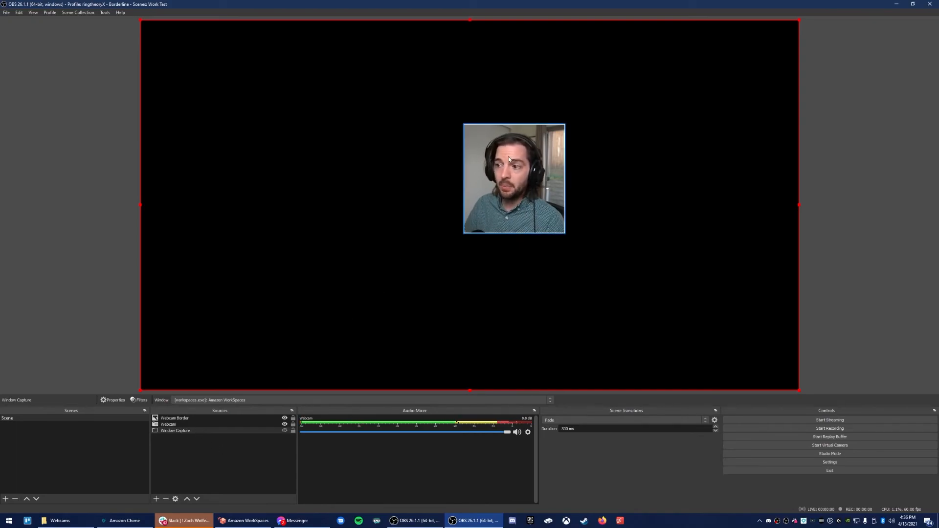
- Group the Webcam and Webcam Border sources and name the group "Webcam Group"
left_click(186, 425)
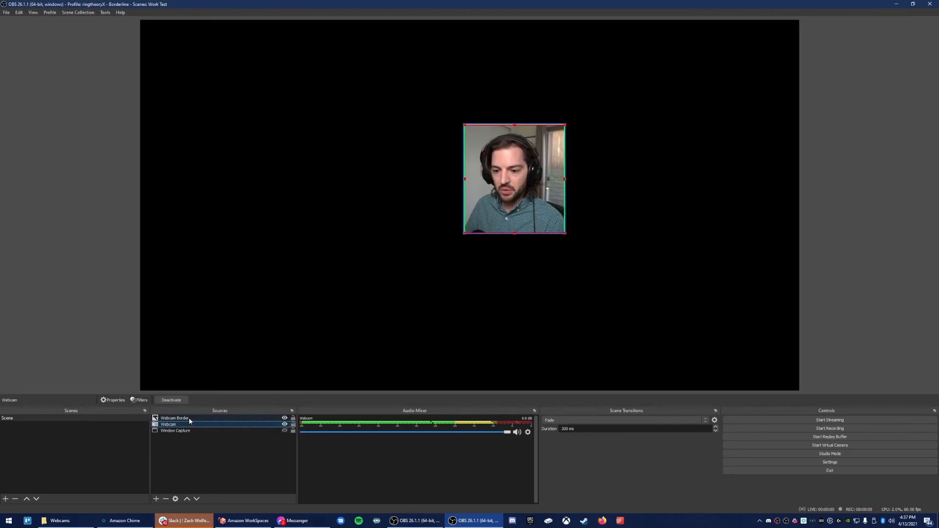
left_click(183, 420, "ctrl")
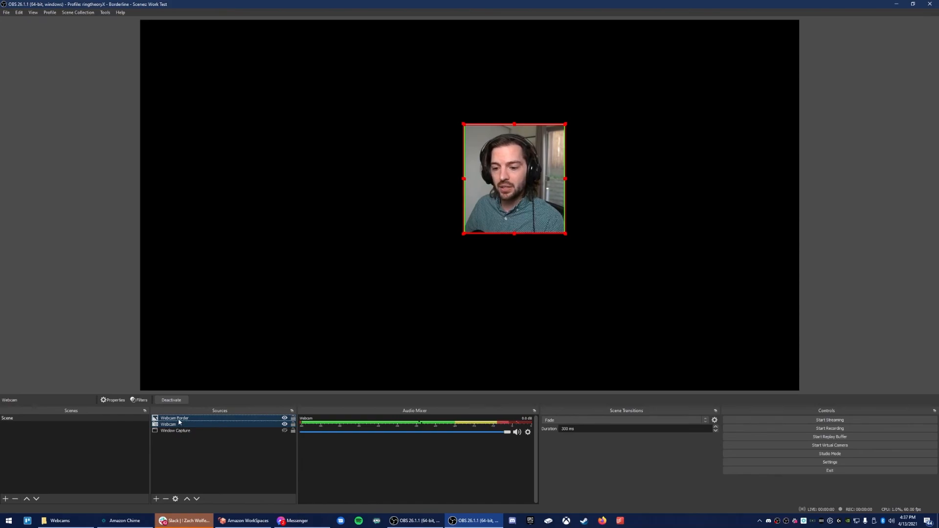
right_click(179, 422)
left_click(234, 246)
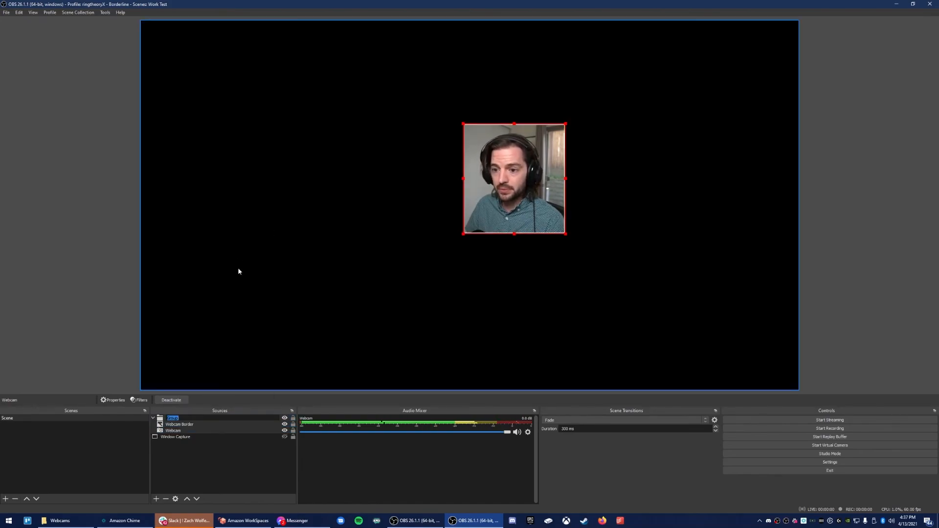
type("Weecam Group")
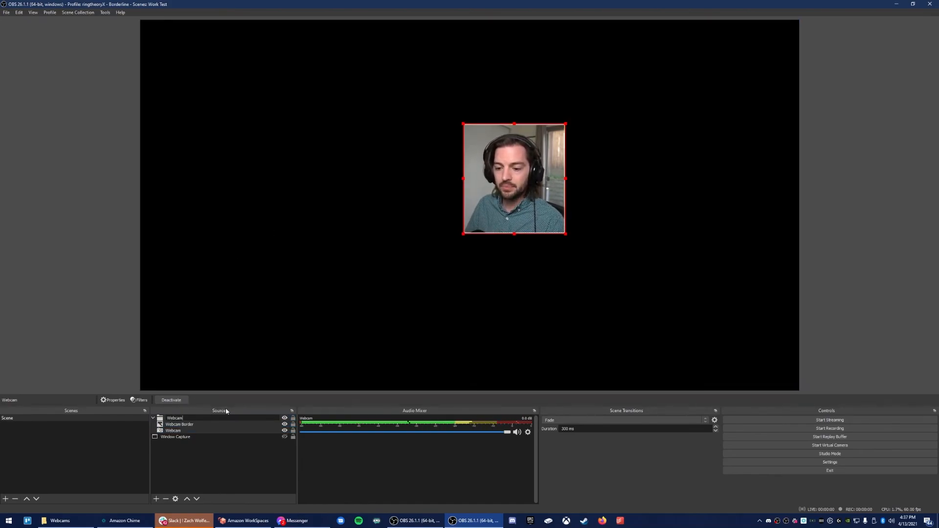
key("Return")
- Move the bordered webcam group into the black area right of the slide and make the window capture visible again
left_click_drag(499, 182, 725, 202)
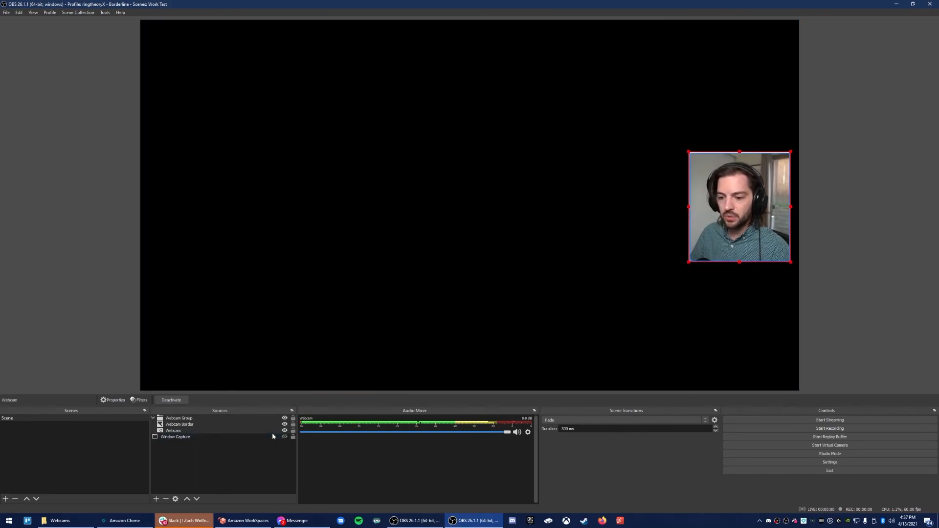
left_click(284, 437)
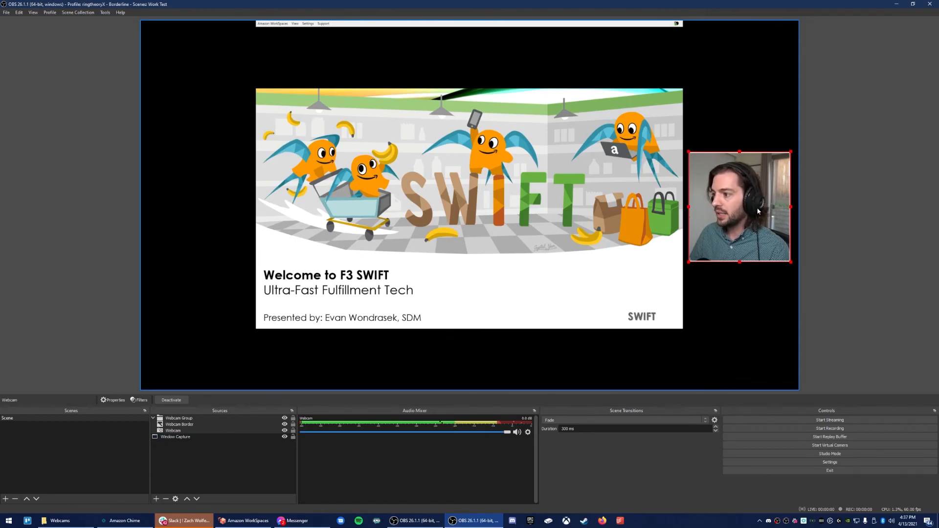
left_click(737, 306)
left_click(873, 258)
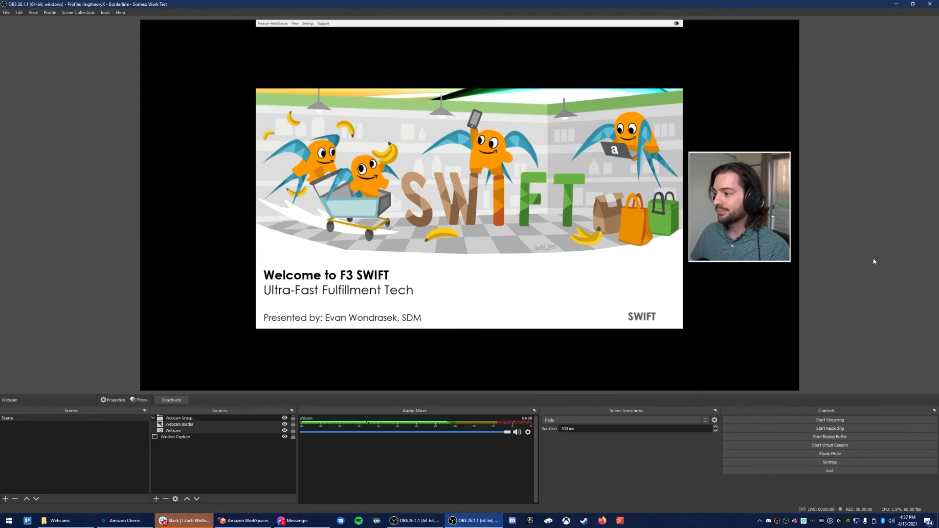